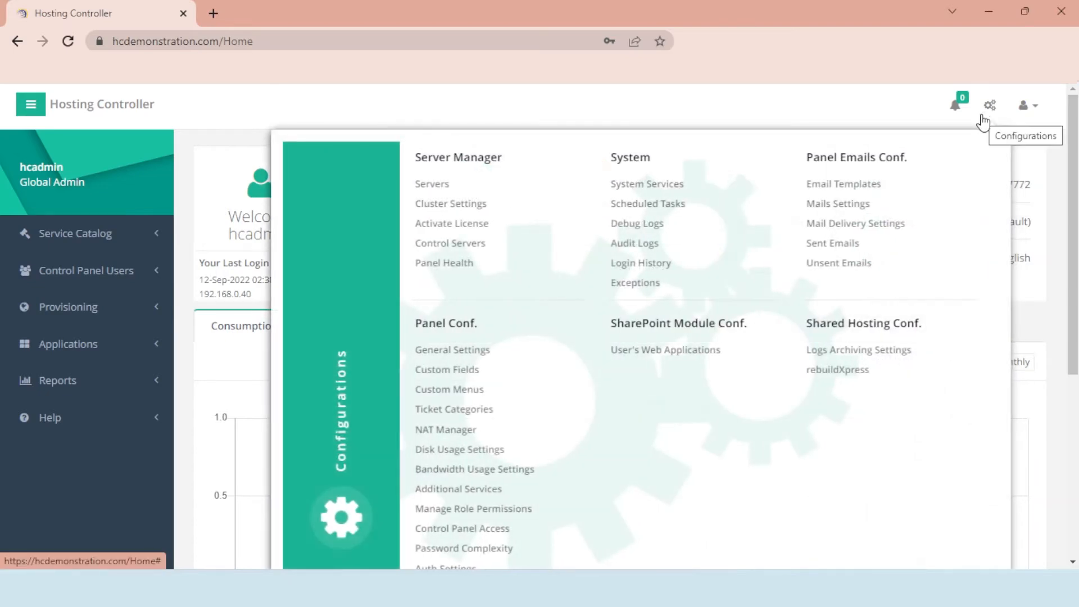
- Enable the Microsoft Exchange cluster with MS Exchange 2016 as provider and save the cluster settings
{"action": "left_click", "coordinate": [508, 204]}
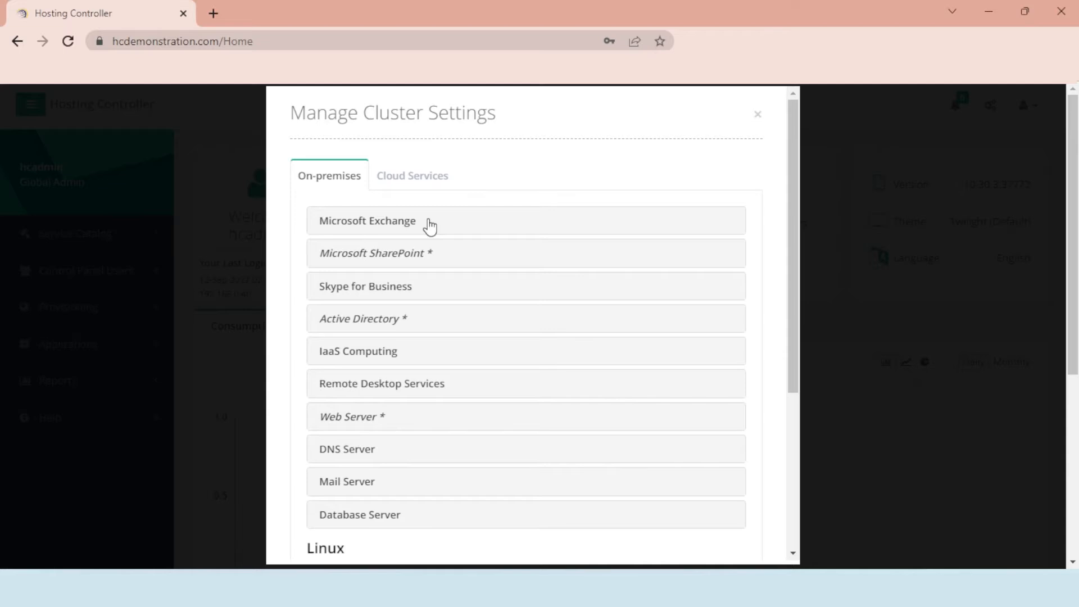
{"action": "left_click", "coordinate": [431, 227]}
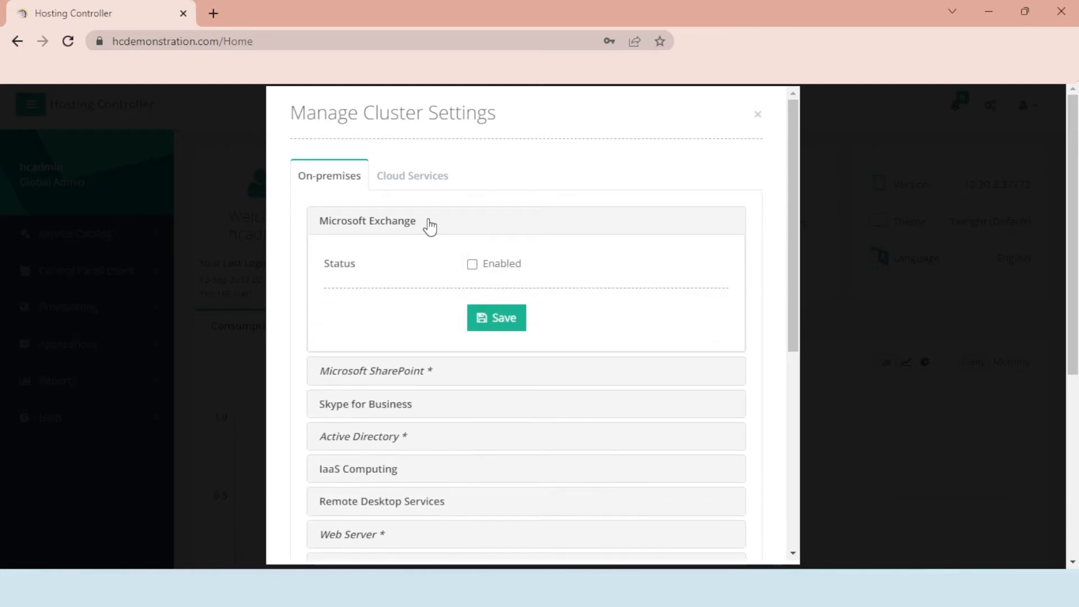
{"action": "left_click", "coordinate": [487, 272]}
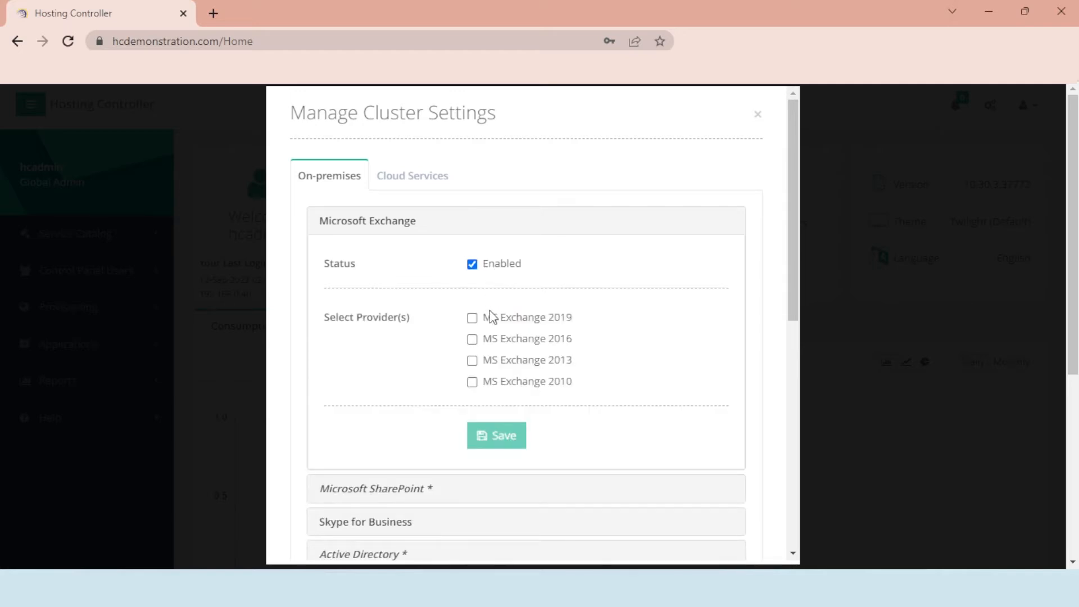
{"action": "left_click", "coordinate": [487, 342]}
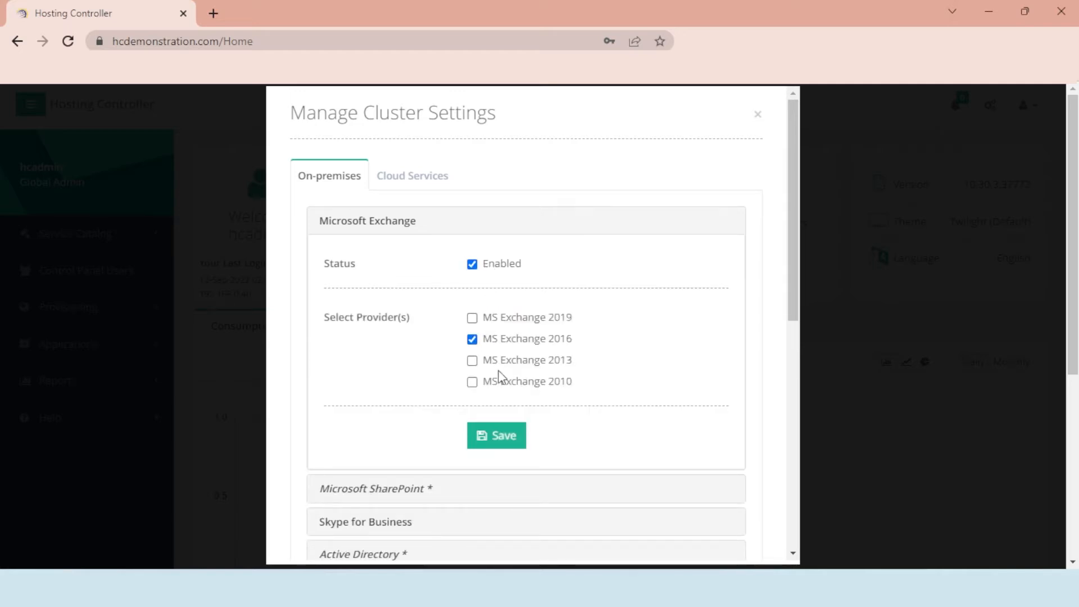
{"action": "left_click", "coordinate": [501, 441]}
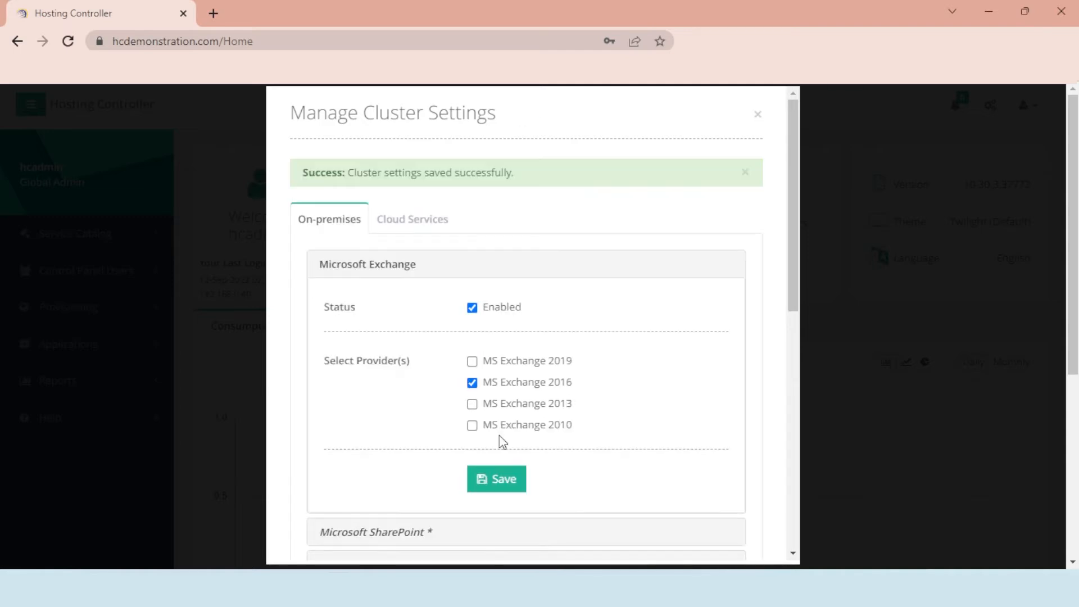
{"action": "left_click", "coordinate": [758, 114]}
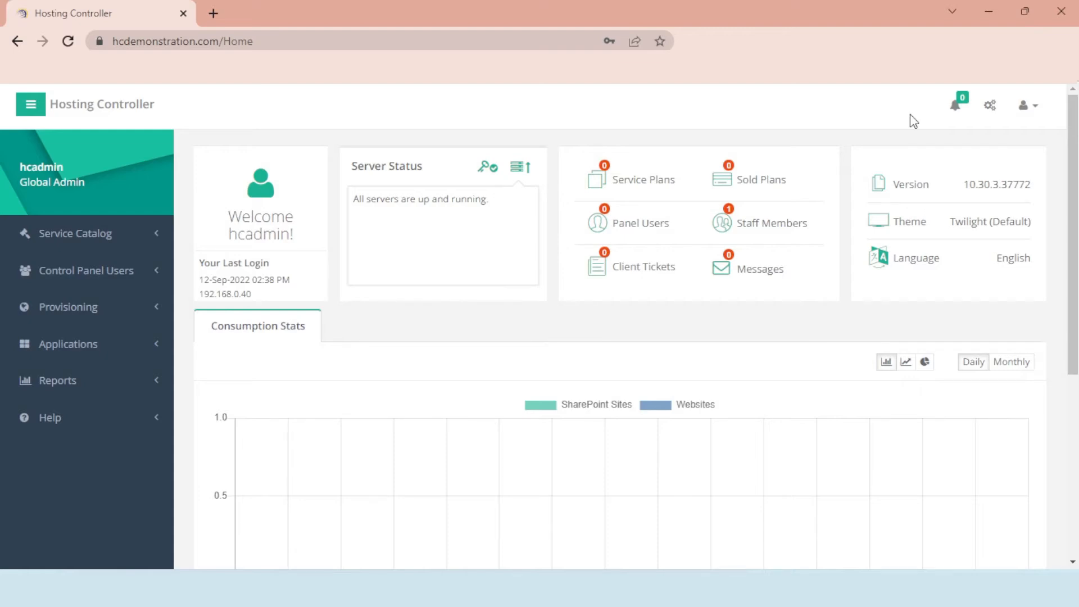
- From the Servers list under Configurations, start adding an On-premises Enterprise server
{"action": "left_click", "coordinate": [990, 111]}
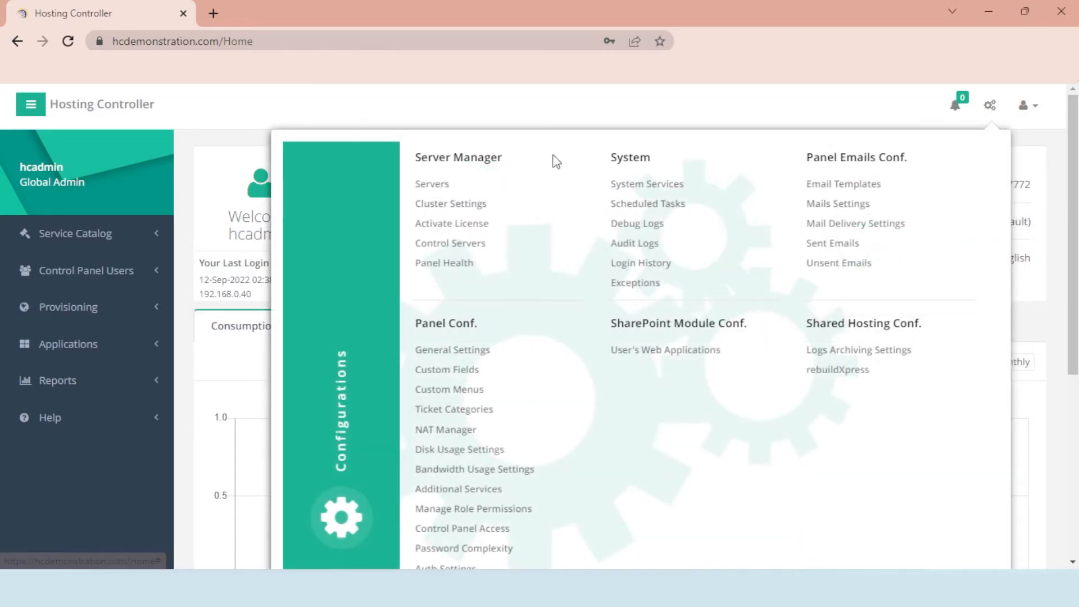
{"action": "left_click", "coordinate": [432, 186]}
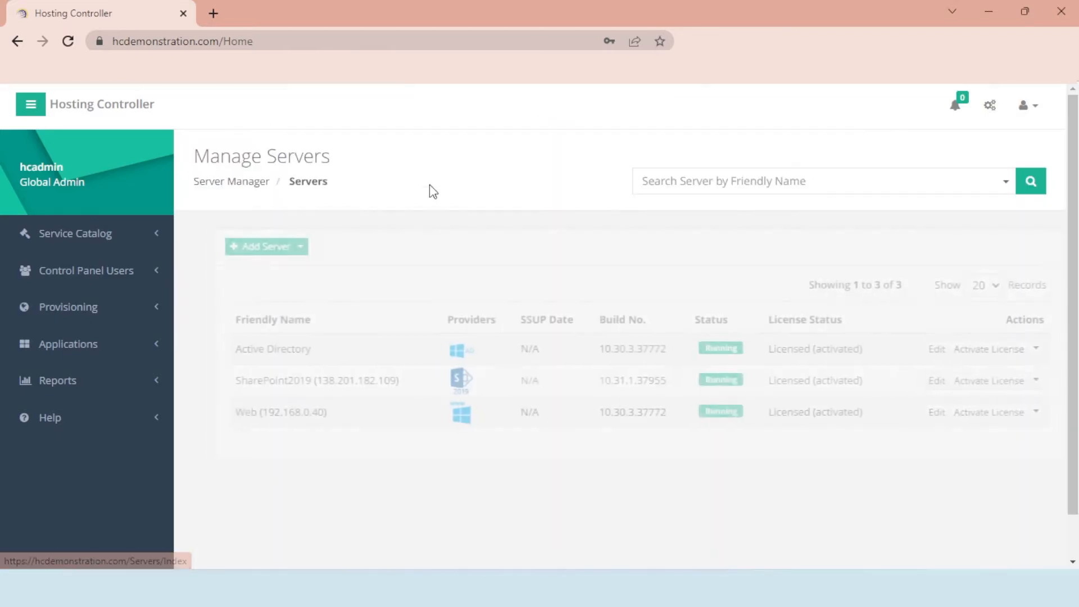
{"action": "left_click", "coordinate": [219, 251]}
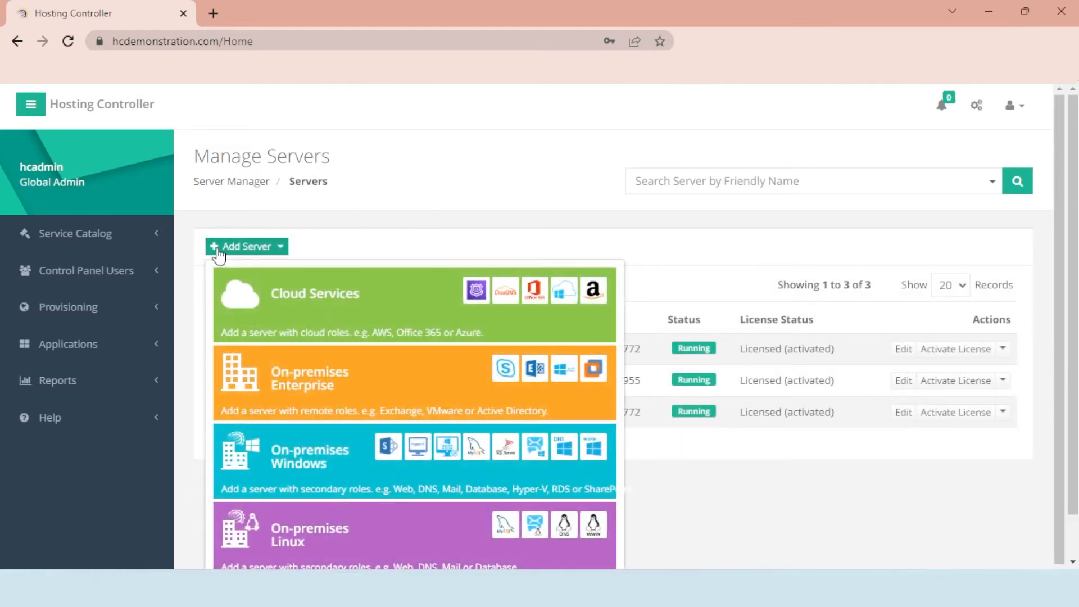
{"action": "scroll", "coordinate": [248, 288], "scroll_direction": "down", "scroll_amount": 2}
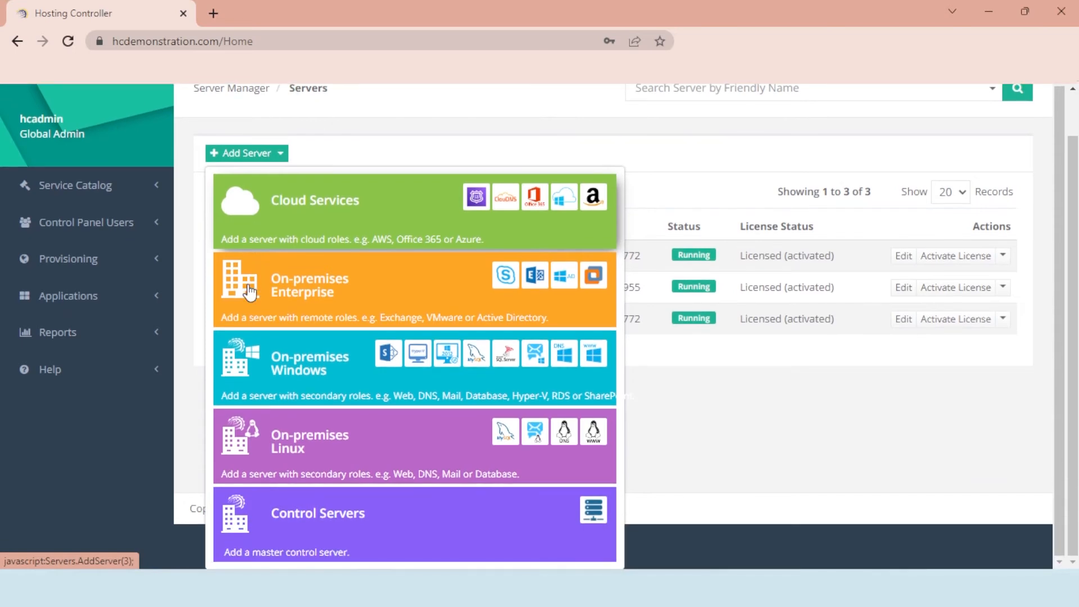
{"action": "left_click", "coordinate": [369, 292]}
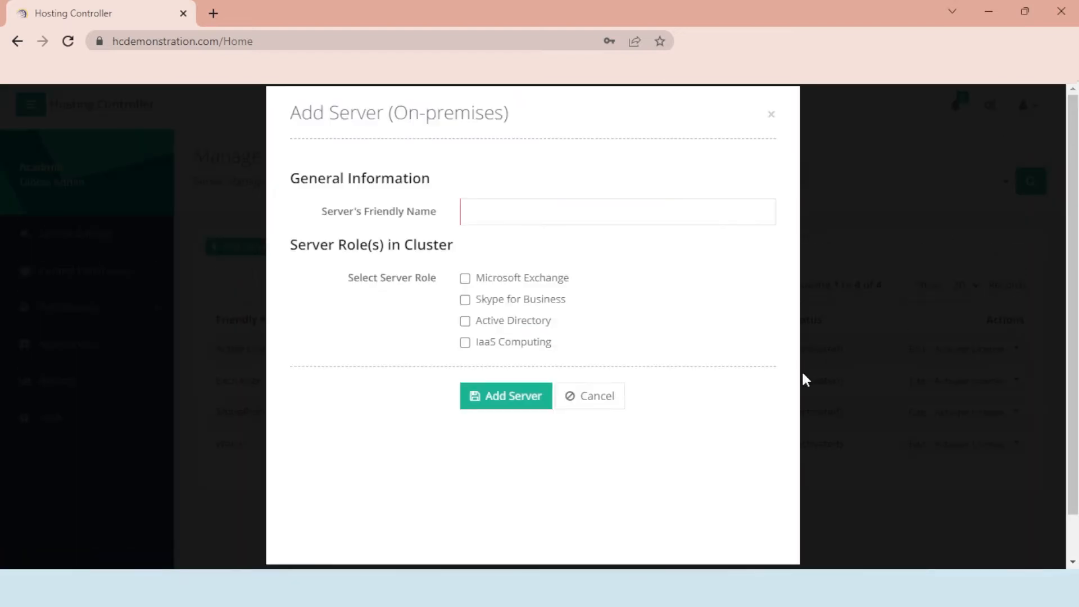
- Name the server Exchange-2016, give it the Microsoft Exchange role, and add it for configuration
{"action": "left_click", "coordinate": [497, 213]}
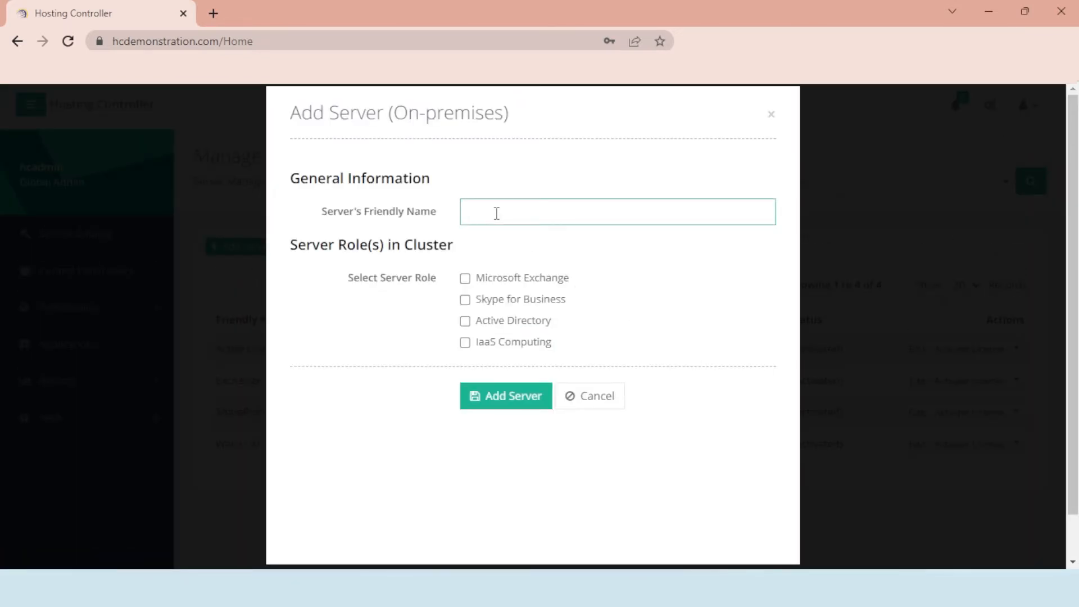
{"action": "type", "text": "Exchange-2016"}
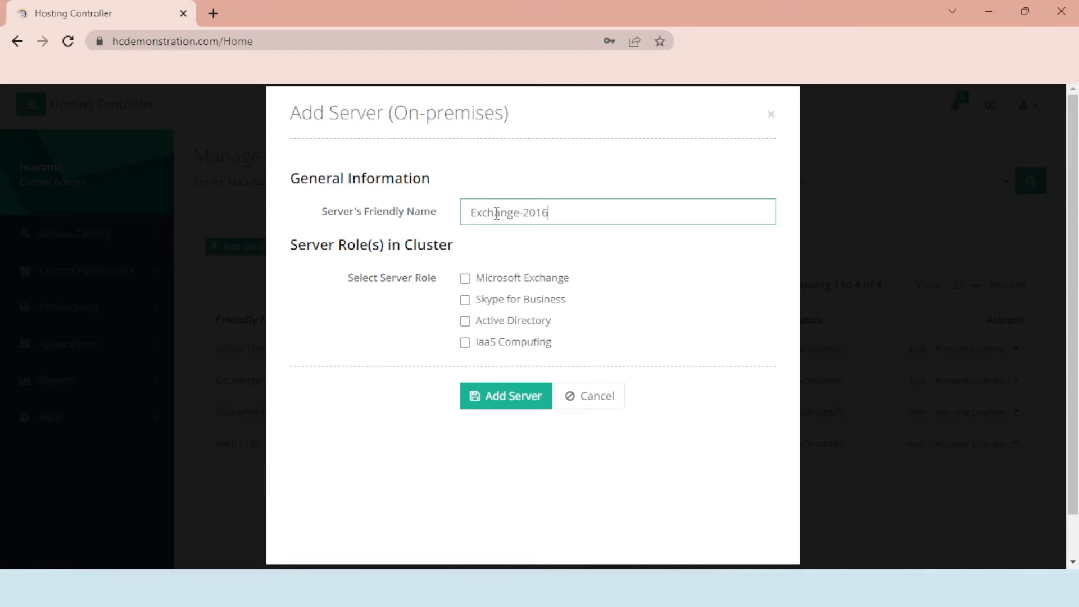
{"action": "left_click", "coordinate": [479, 281]}
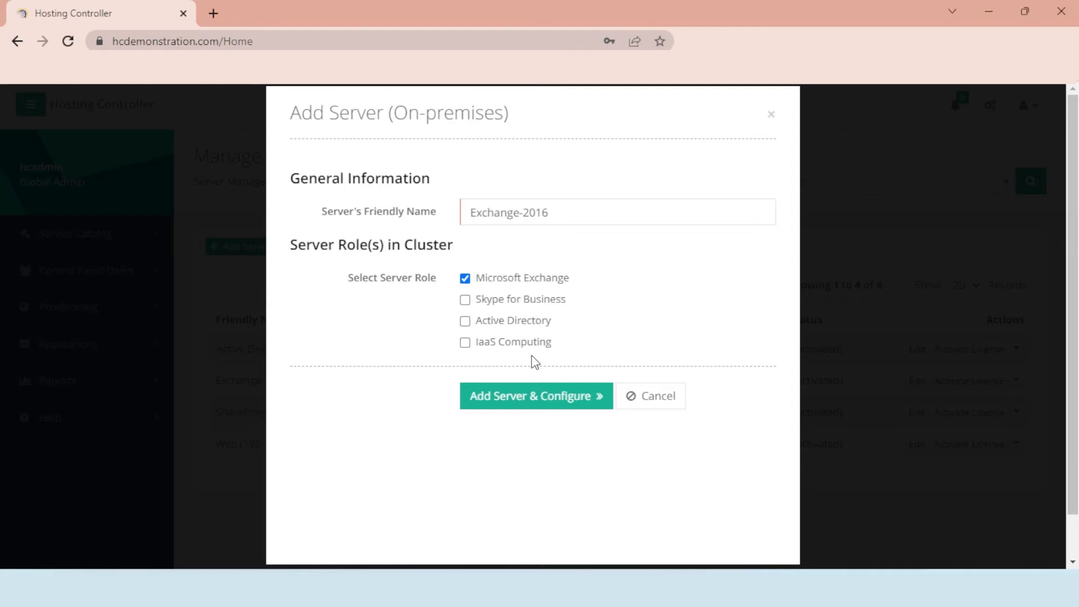
{"action": "left_click", "coordinate": [551, 404]}
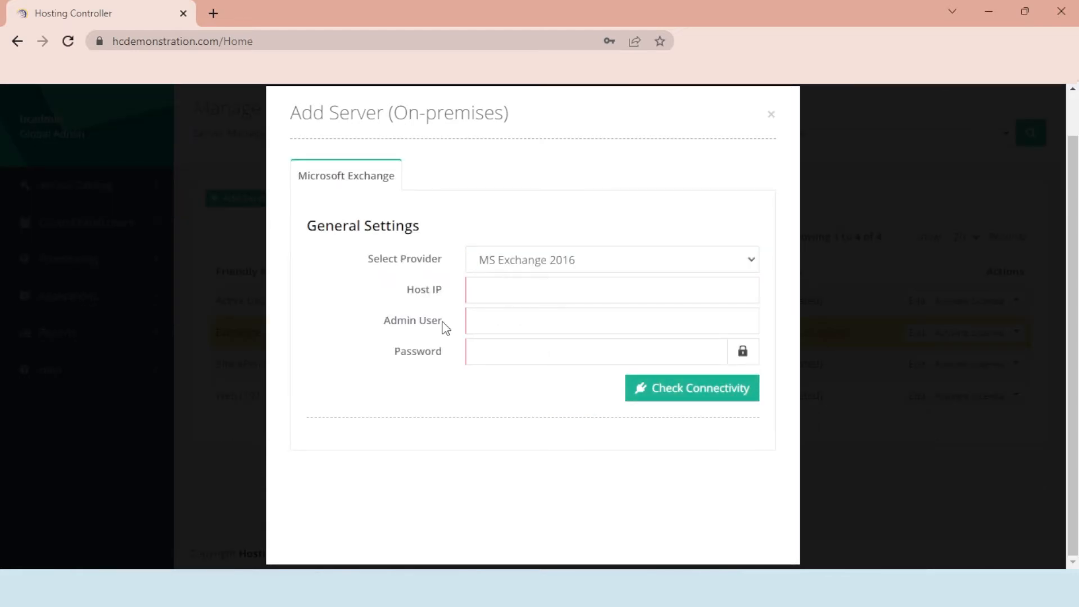
- Keep MS Exchange 2016 as the provider and set the host IP to 192.168.1.16
{"action": "left_click", "coordinate": [501, 264]}
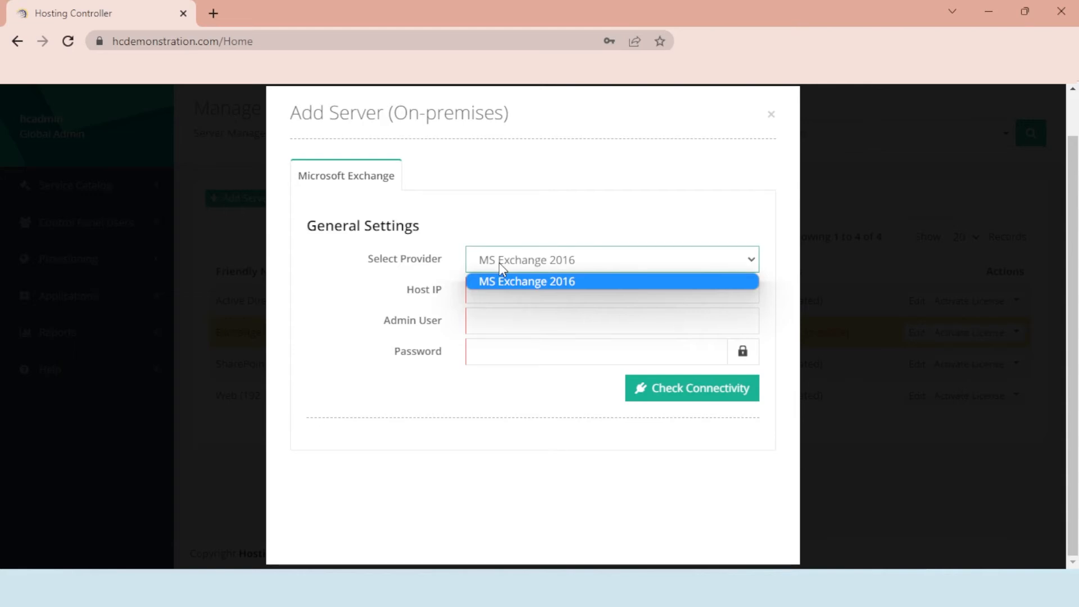
{"action": "left_click", "coordinate": [500, 263]}
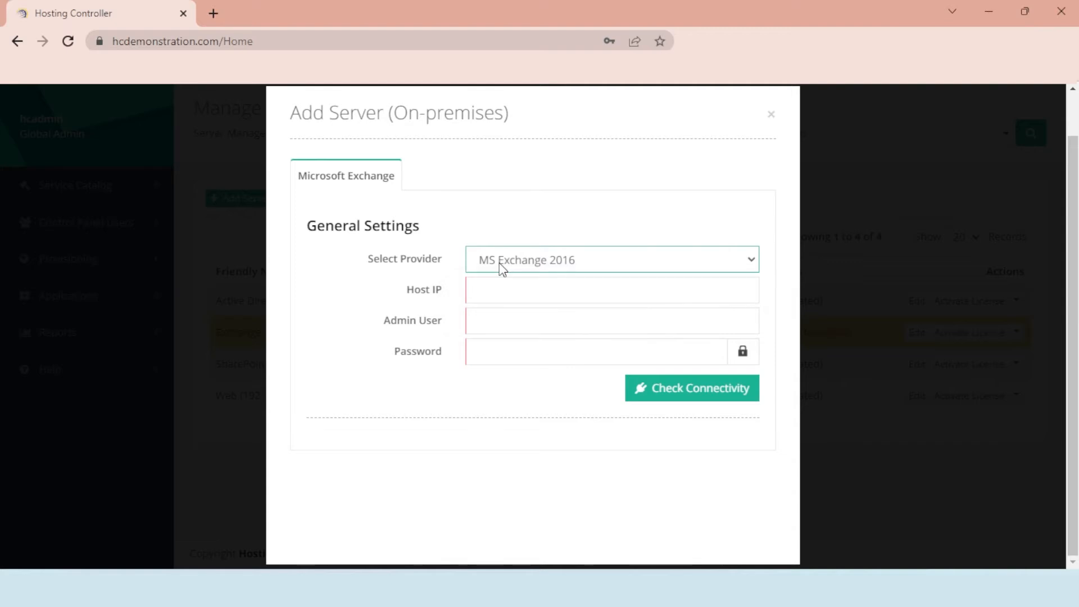
{"action": "left_click", "coordinate": [501, 295]}
{"action": "type", "text": "192.168."}
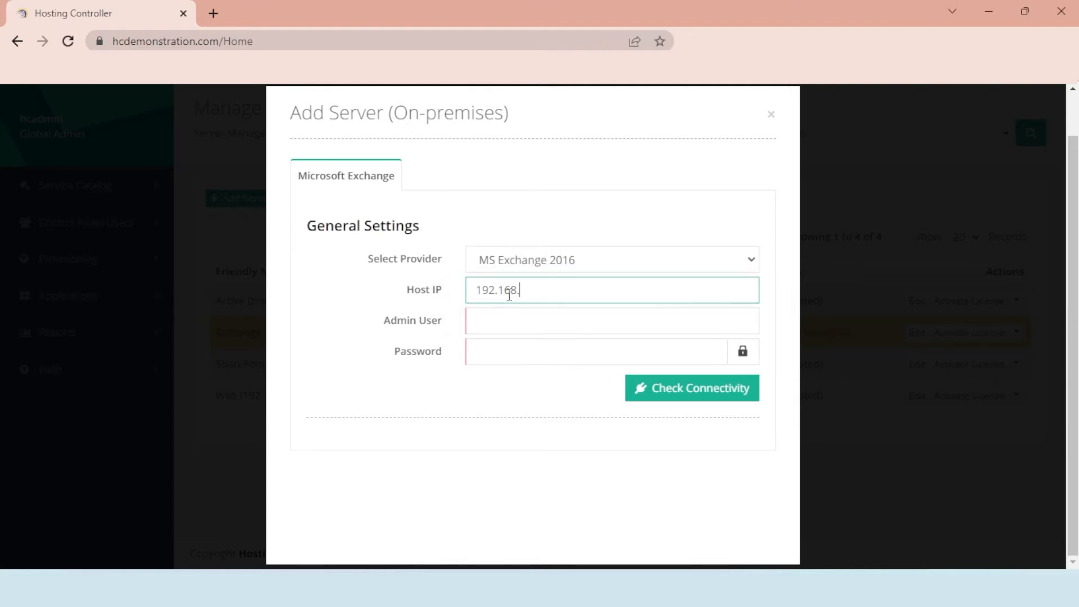
{"action": "type", "text": "1.16"}
- Enter the administrator user and password, then check connectivity to list mailbox server EXG16
{"action": "key", "text": "Tab"}
{"action": "type", "text": "ad17"}
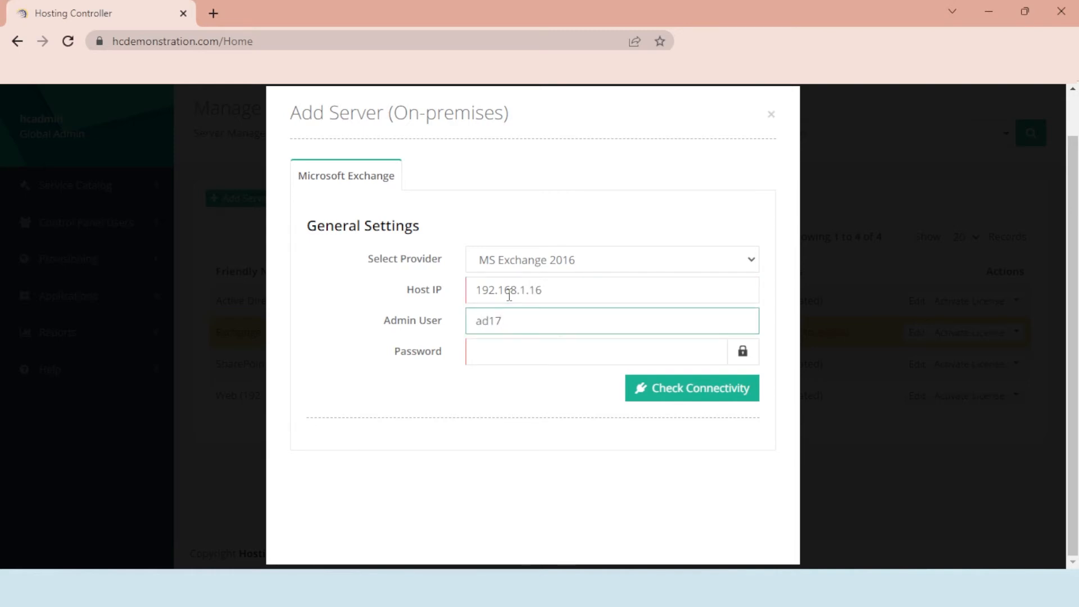
{"action": "type", "text": "\\administrator"}
{"action": "key", "text": "Tab"}
{"action": "type", "text": "••"}
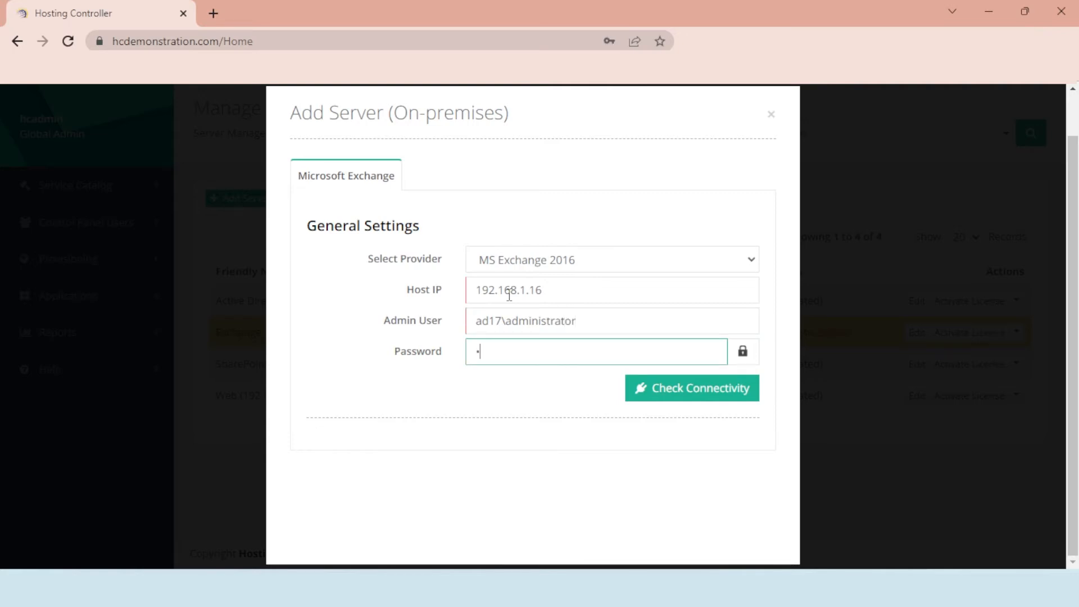
{"action": "type", "text": "••••••"}
{"action": "left_click", "coordinate": [670, 389]}
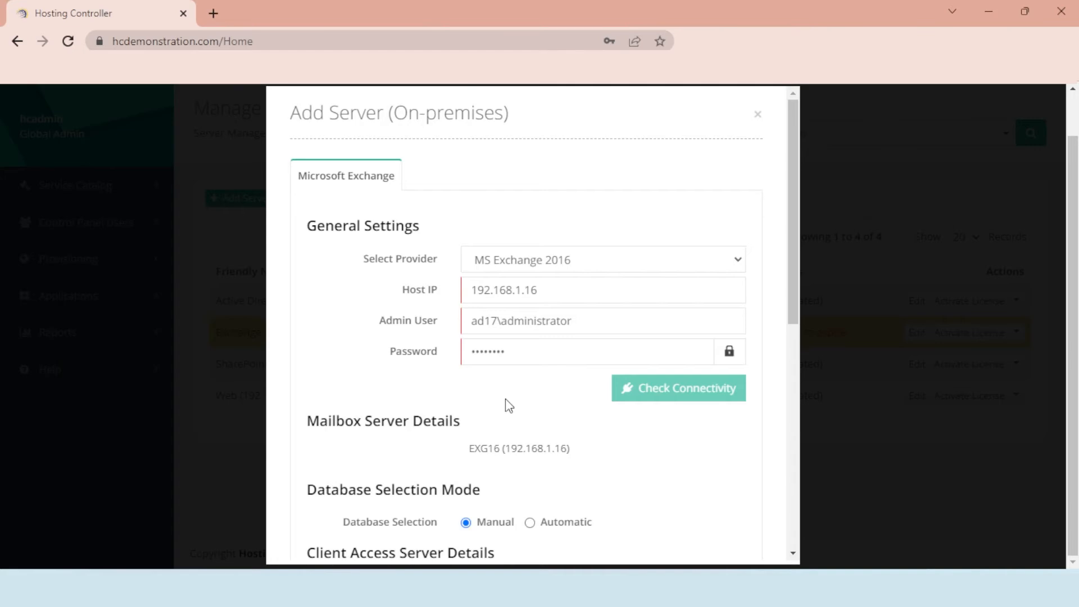
{"action": "scroll", "coordinate": [506, 399], "scroll_direction": "down", "scroll_amount": 3}
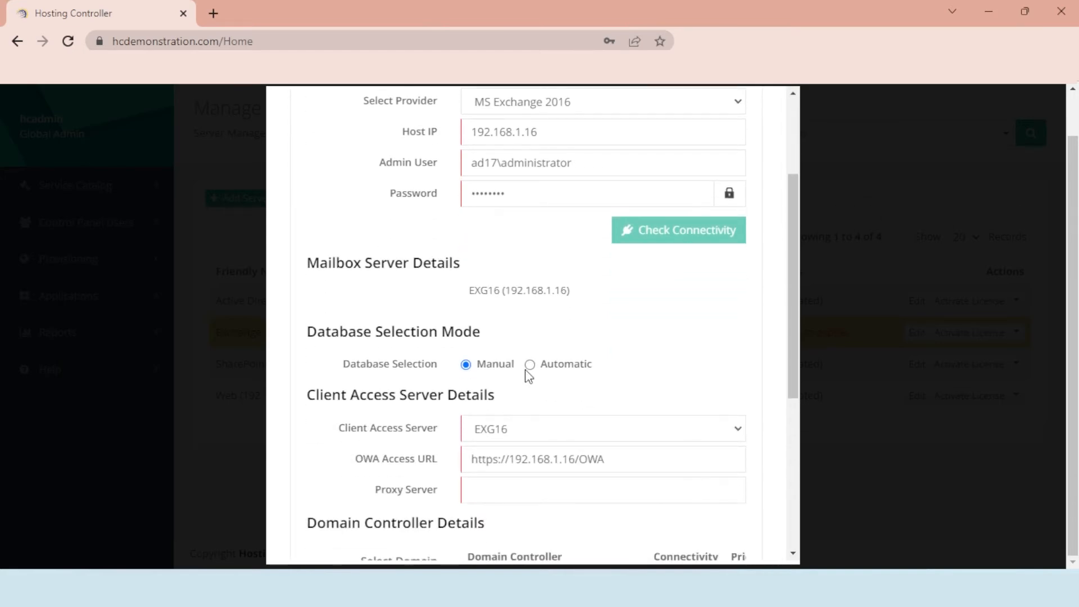
{"action": "left_click", "coordinate": [530, 364]}
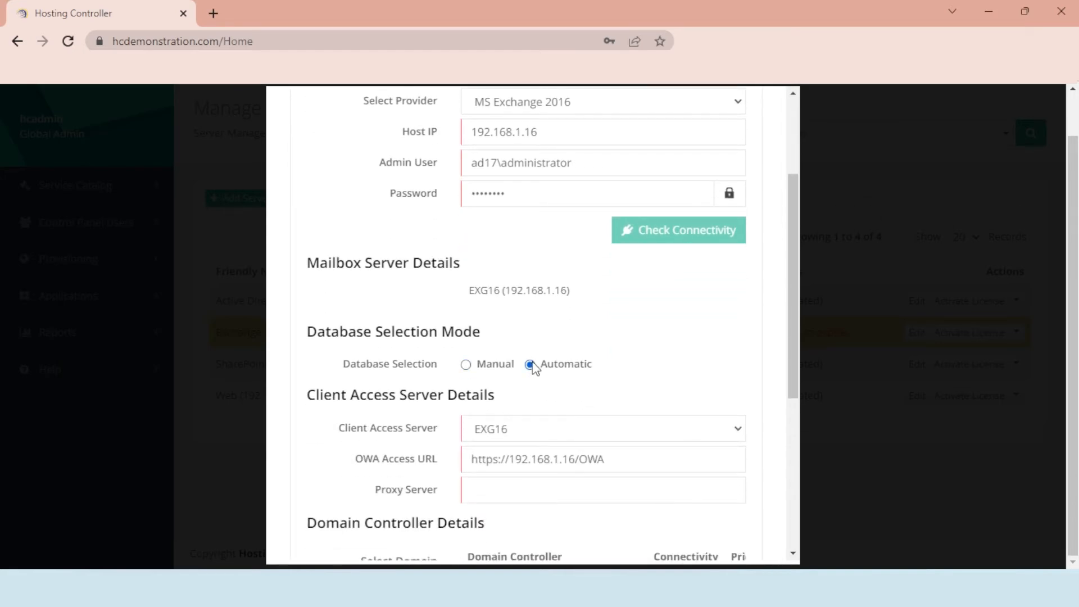
{"action": "left_click", "coordinate": [469, 366]}
{"action": "left_click", "coordinate": [530, 365]}
{"action": "left_click", "coordinate": [493, 365]}
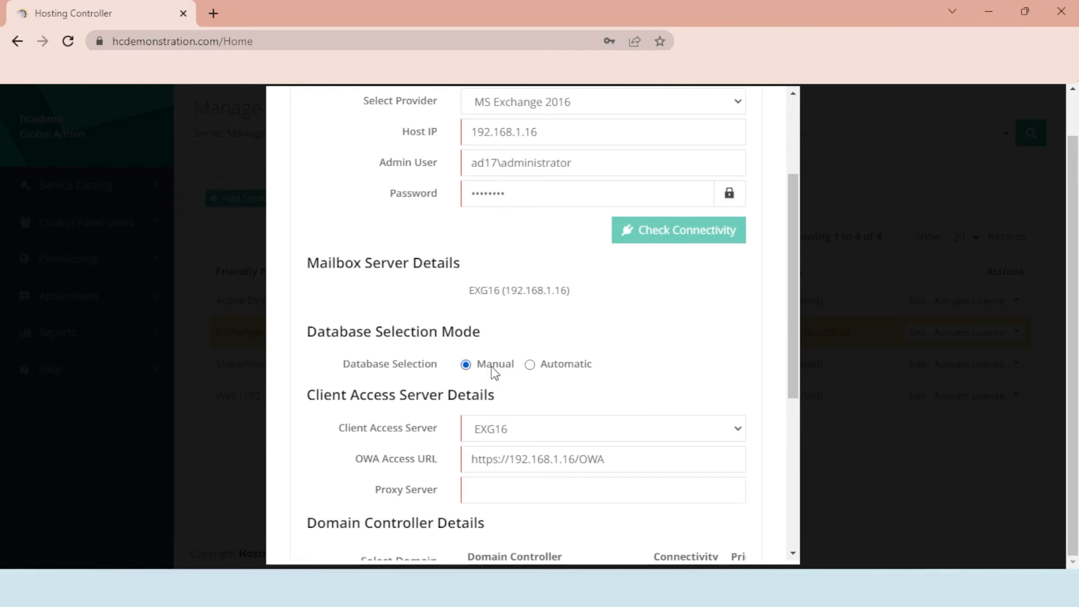
{"action": "left_click", "coordinate": [514, 430]}
{"action": "left_click", "coordinate": [514, 430]}
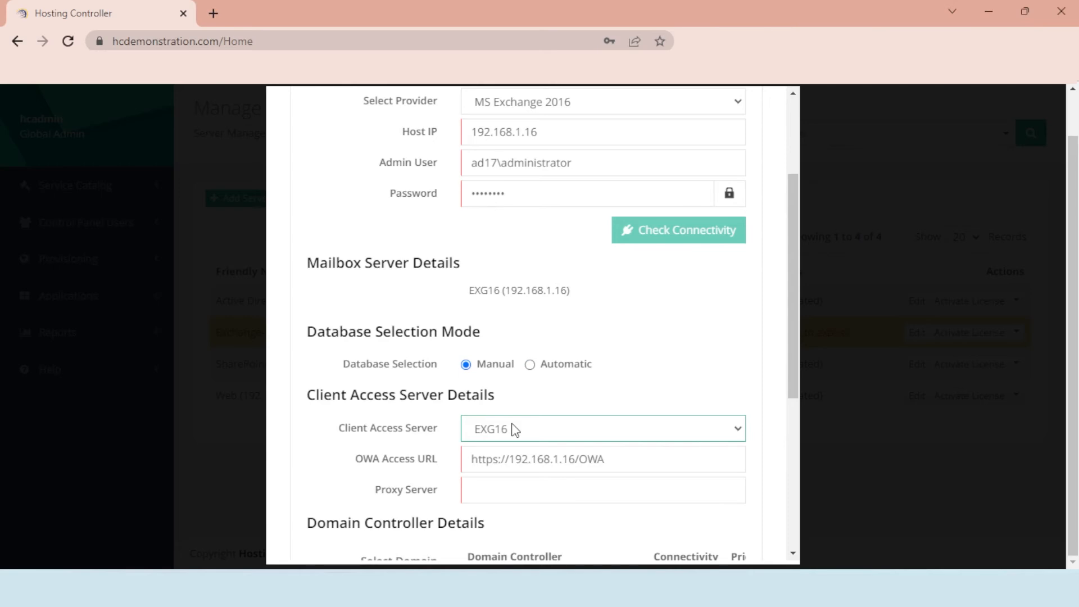
- Select domain controller DCLAB.ad17.com, enter the domain admin account and password, and pass the connectivity check
{"action": "scroll", "coordinate": [461, 438], "scroll_direction": "down", "scroll_amount": 4}
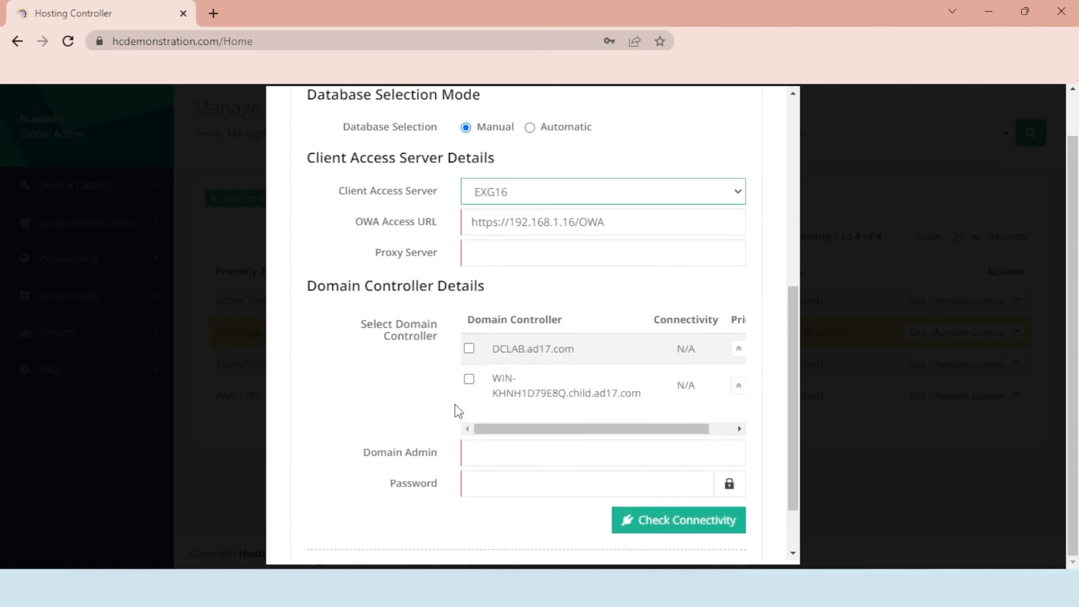
{"action": "left_click", "coordinate": [470, 350]}
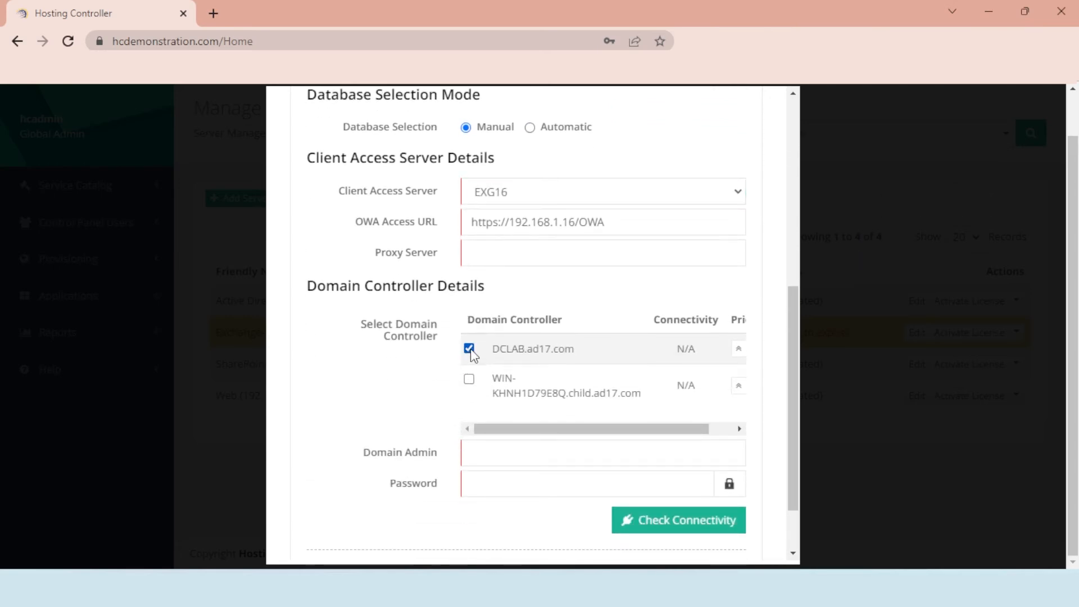
{"action": "left_click", "coordinate": [476, 453]}
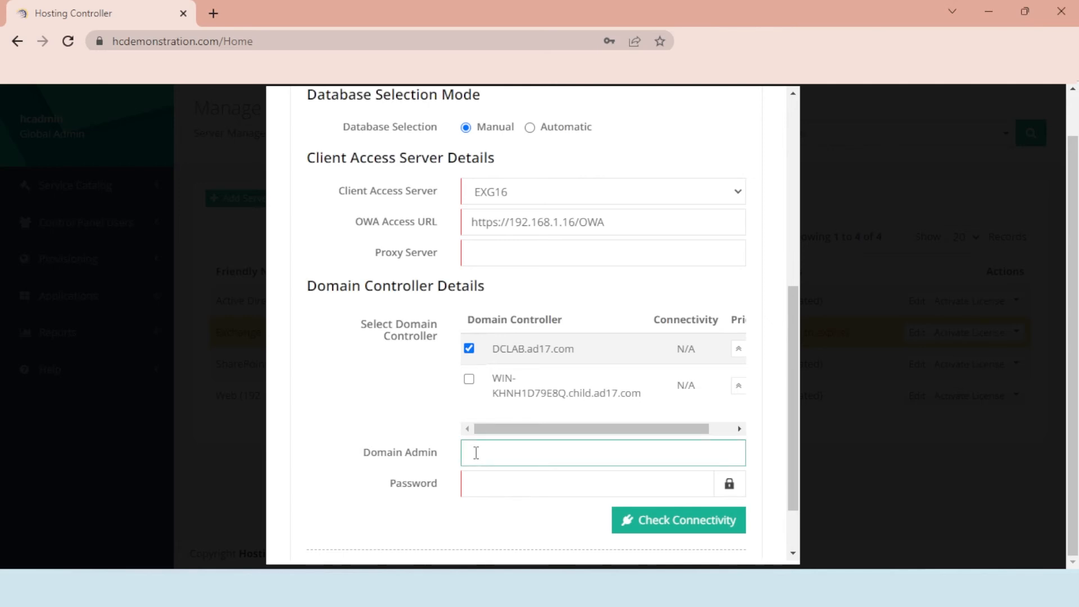
{"action": "type", "text": "ad17\\administrator"}
{"action": "key", "text": "Tab"}
{"action": "type", "text": "********"}
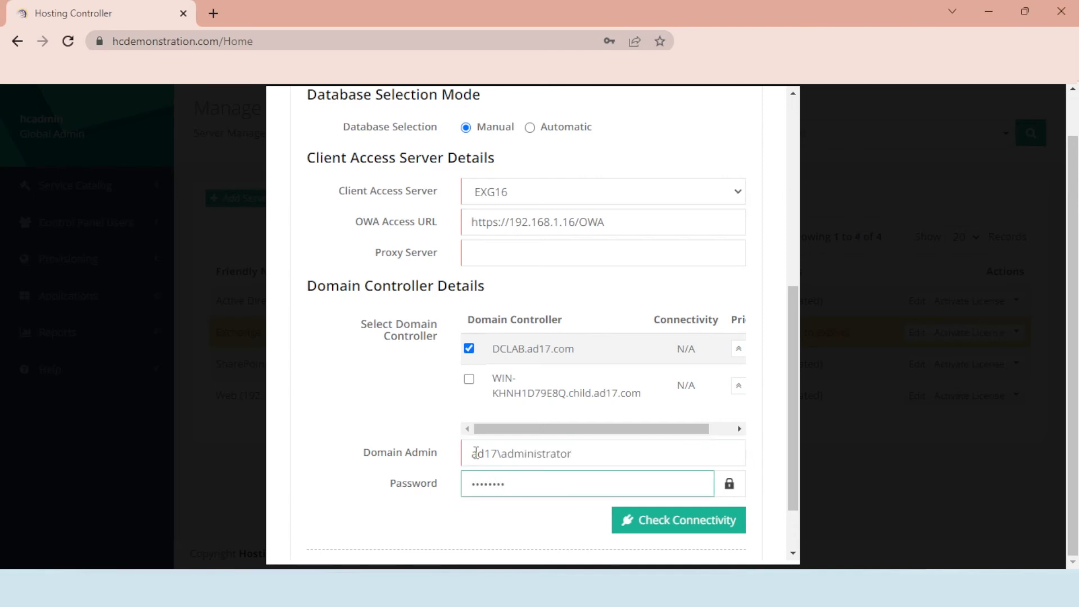
{"action": "left_click", "coordinate": [656, 528]}
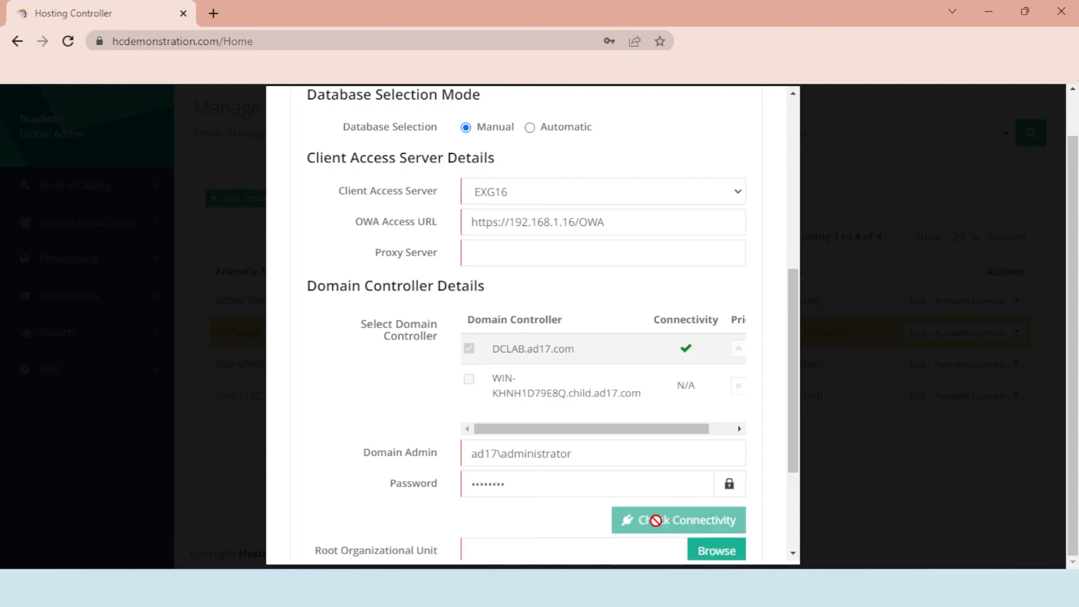
{"action": "scroll", "coordinate": [656, 521], "scroll_direction": "down", "scroll_amount": 1}
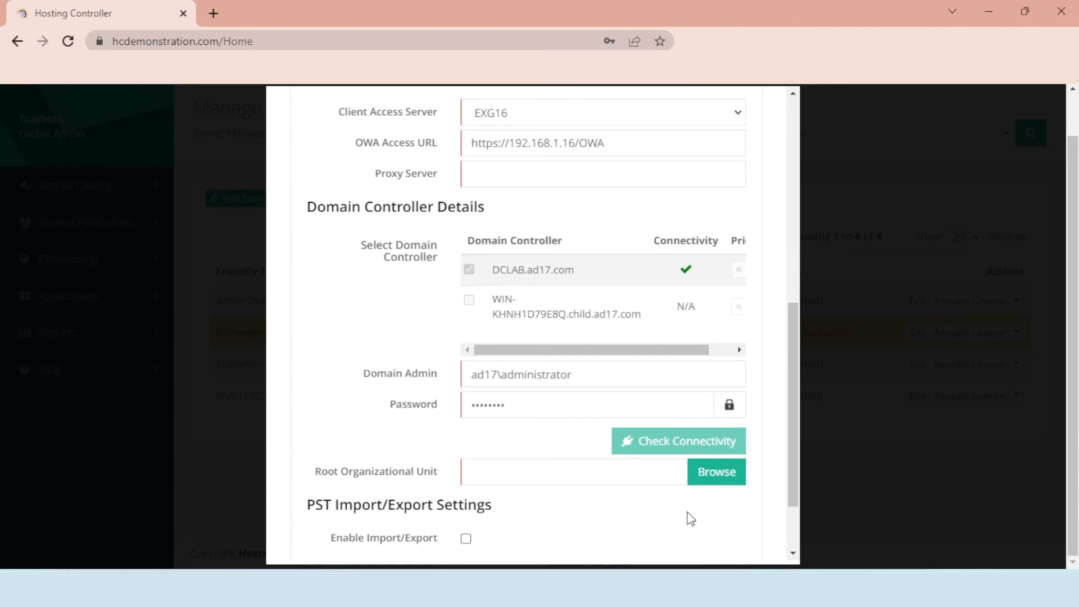
- Set the root organizational unit to Hosting (OU=Hosting,DC=ad17,DC=com) and save the Exchange server
{"action": "left_click", "coordinate": [717, 477]}
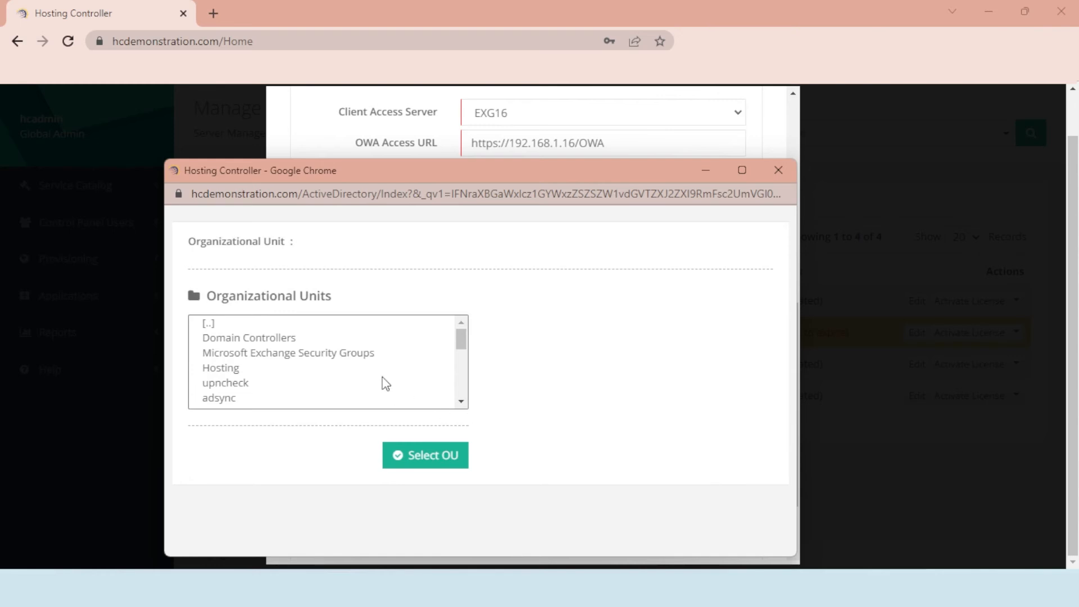
{"action": "left_click", "coordinate": [345, 368]}
{"action": "left_click", "coordinate": [422, 455]}
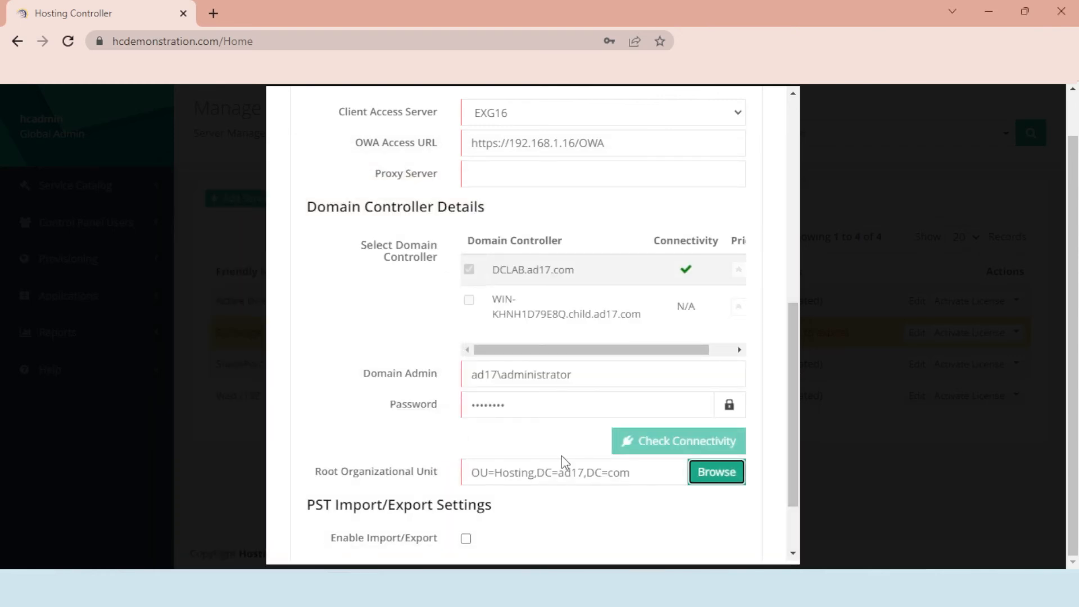
{"action": "scroll", "coordinate": [545, 464], "scroll_direction": "down", "scroll_amount": 3}
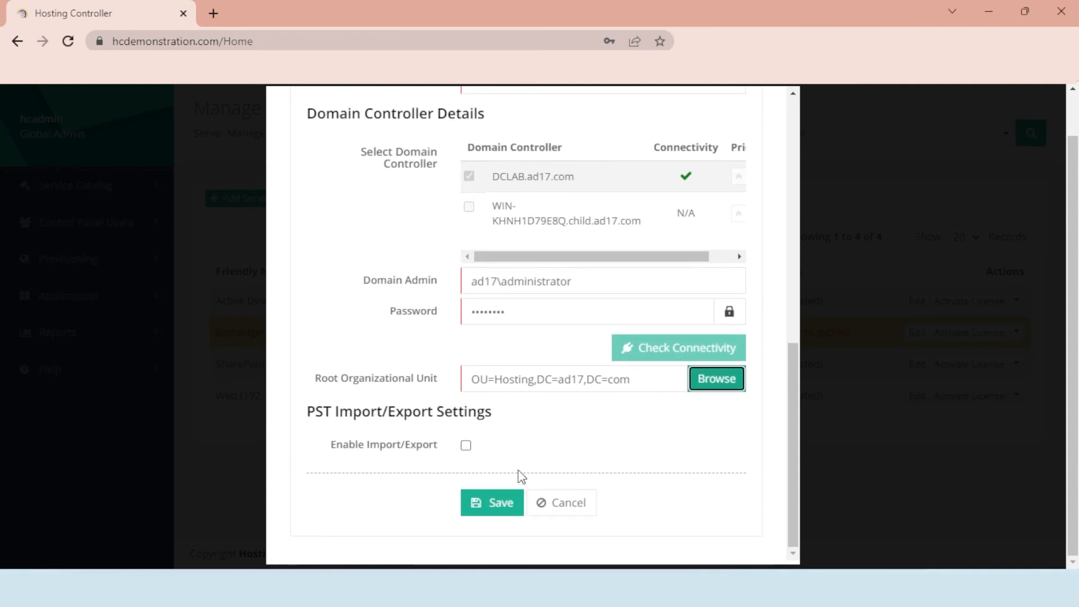
{"action": "left_click", "coordinate": [489, 506]}
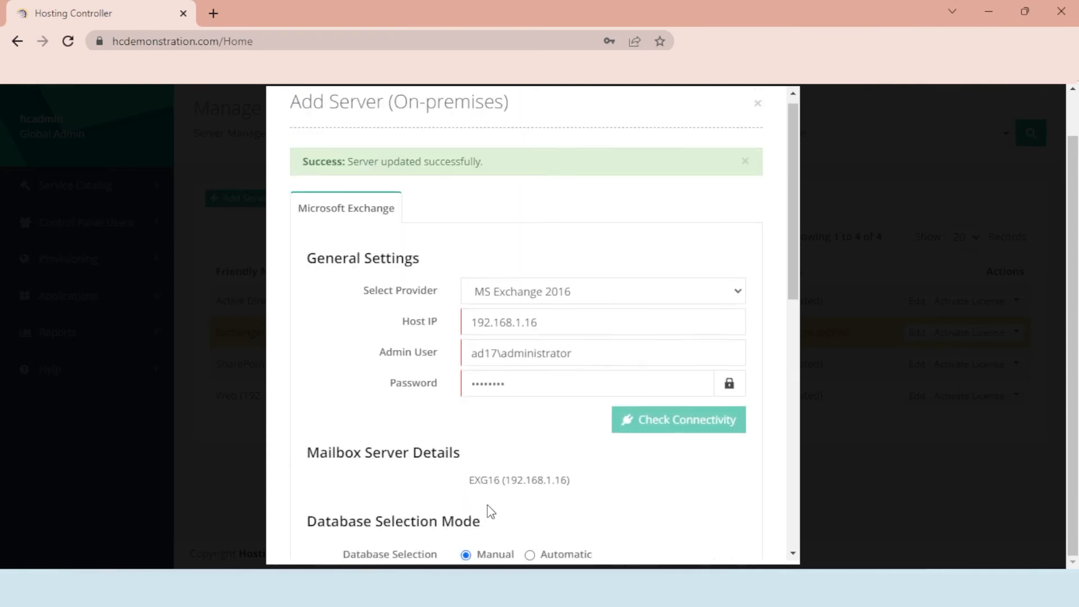
- Close the server dialog and go to the Exchange page under Provisioning
{"action": "left_click", "coordinate": [758, 114]}
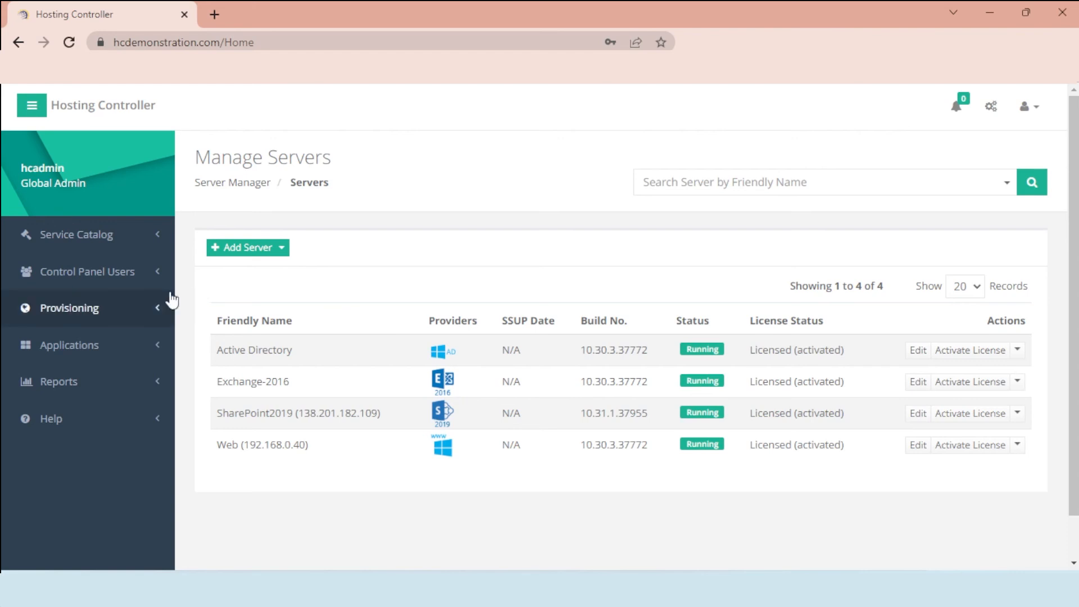
{"action": "left_click", "coordinate": [125, 310]}
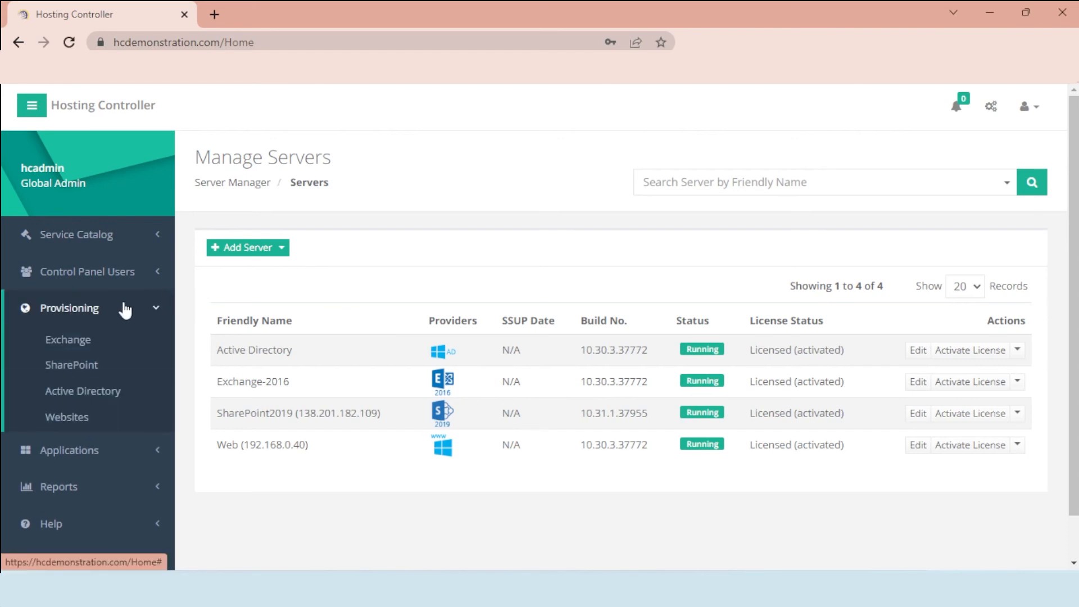
{"action": "left_click", "coordinate": [125, 340]}
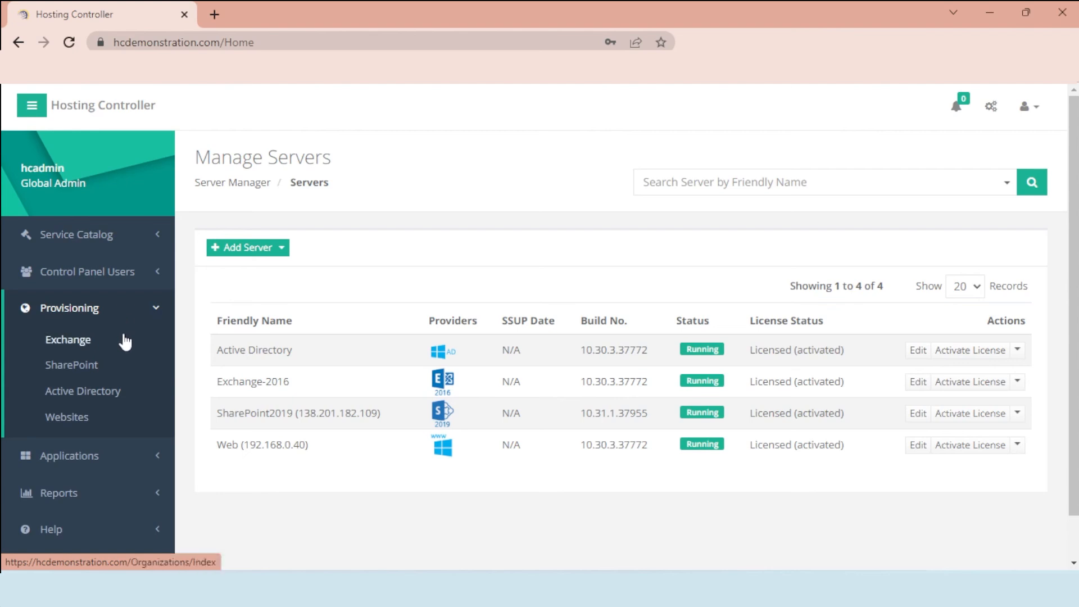